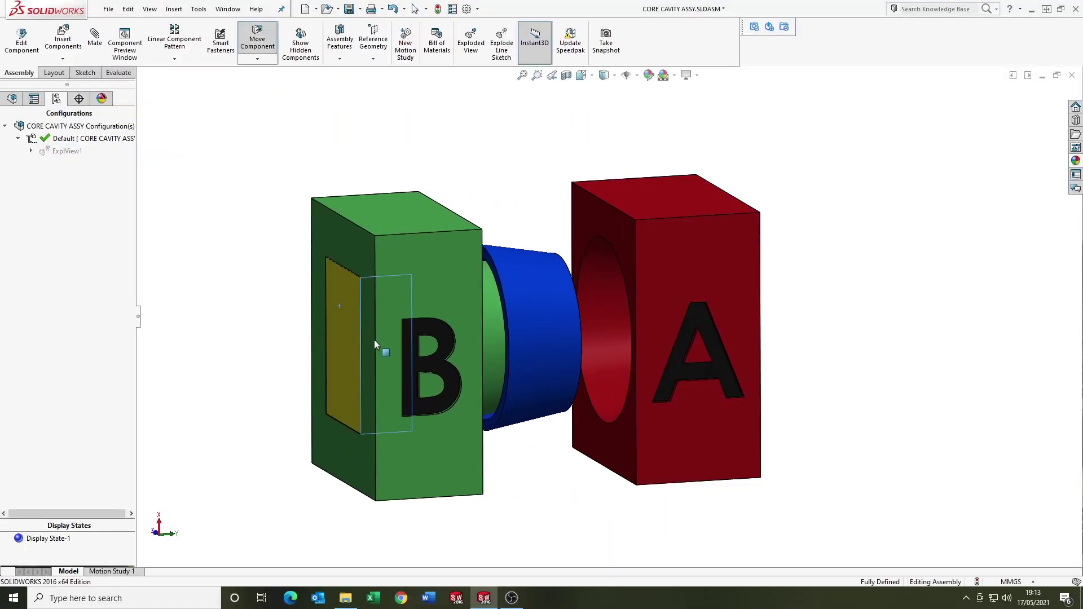
# Play the ExplView1 exploded view, then collapse it and fit the model
pyautogui.doubleClick(64, 151)
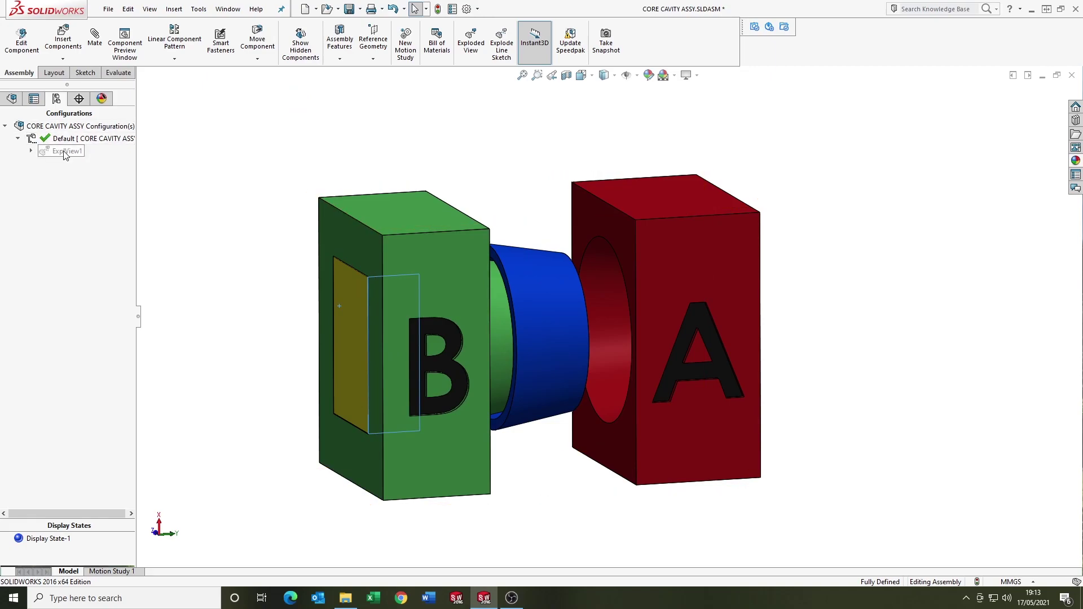
pyautogui.click(337, 289)
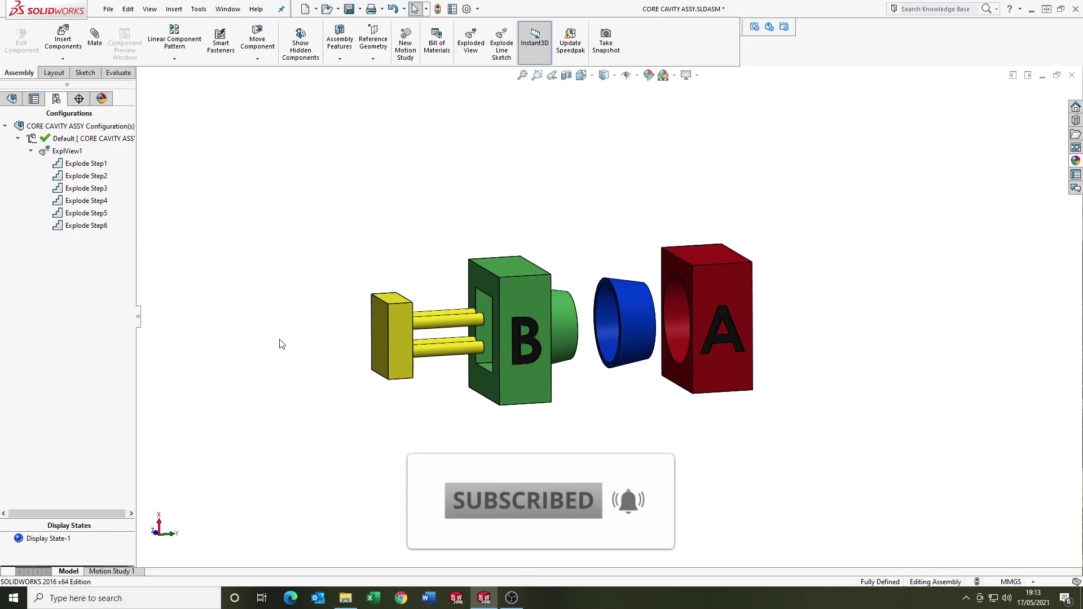
pyautogui.doubleClick(67, 151)
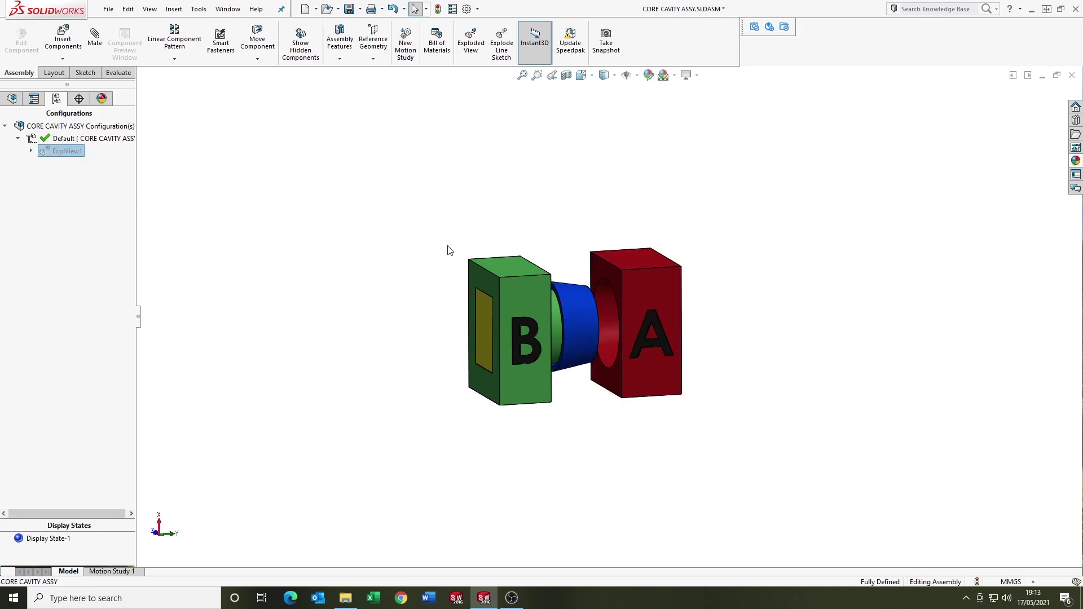
pyautogui.press('f')
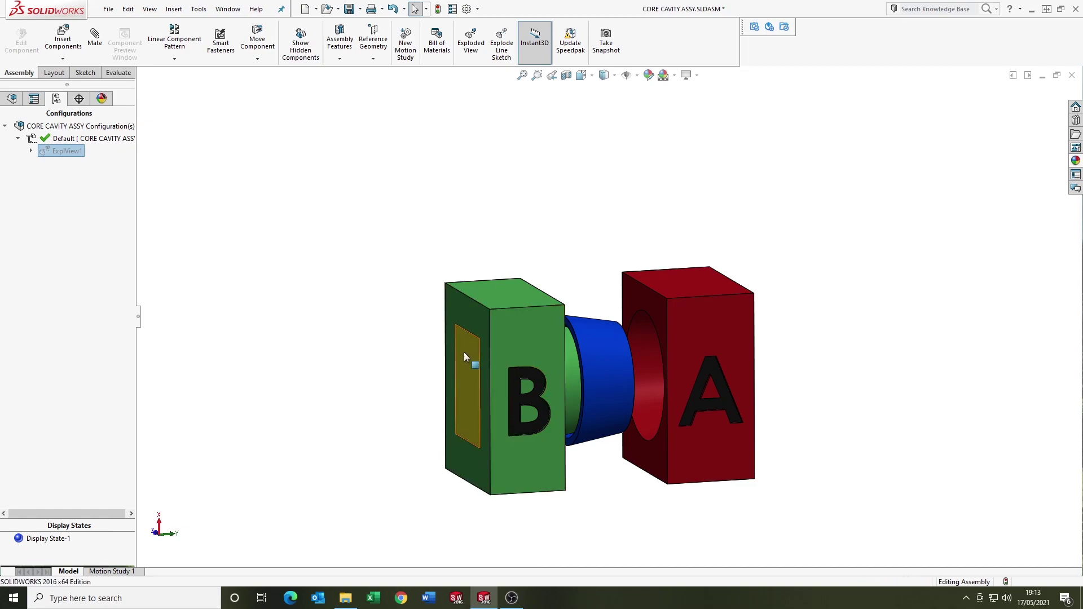
# Drag core block B up flush against cavity block A and fit the closed mould
pyautogui.moveTo(464, 352); pyautogui.dragTo(340, 379)
pyautogui.moveTo(463, 361); pyautogui.dragTo(677, 415)
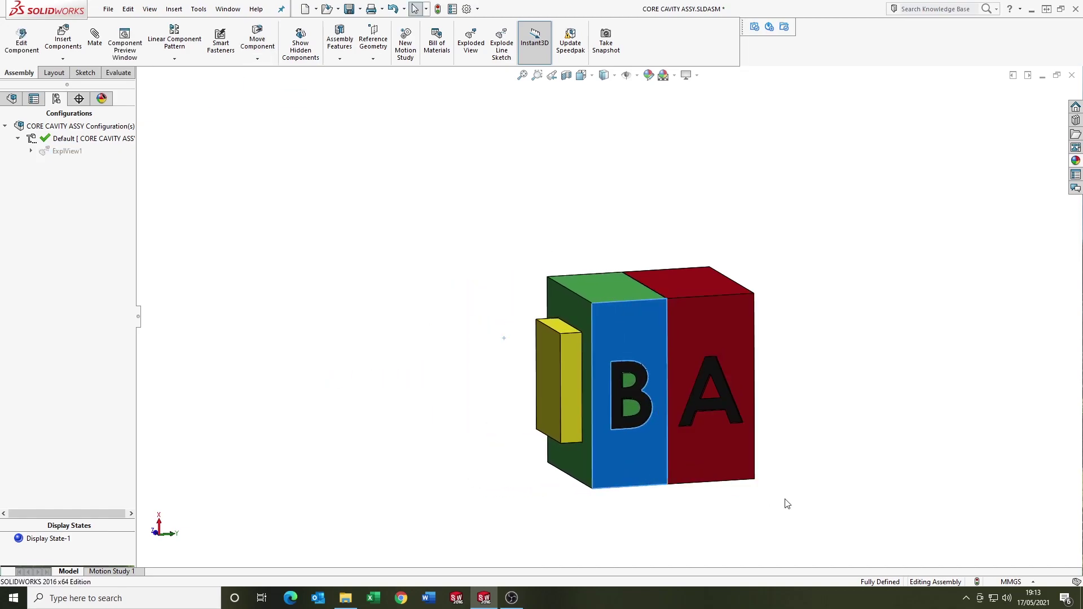
pyautogui.click(817, 508)
pyautogui.press('f')
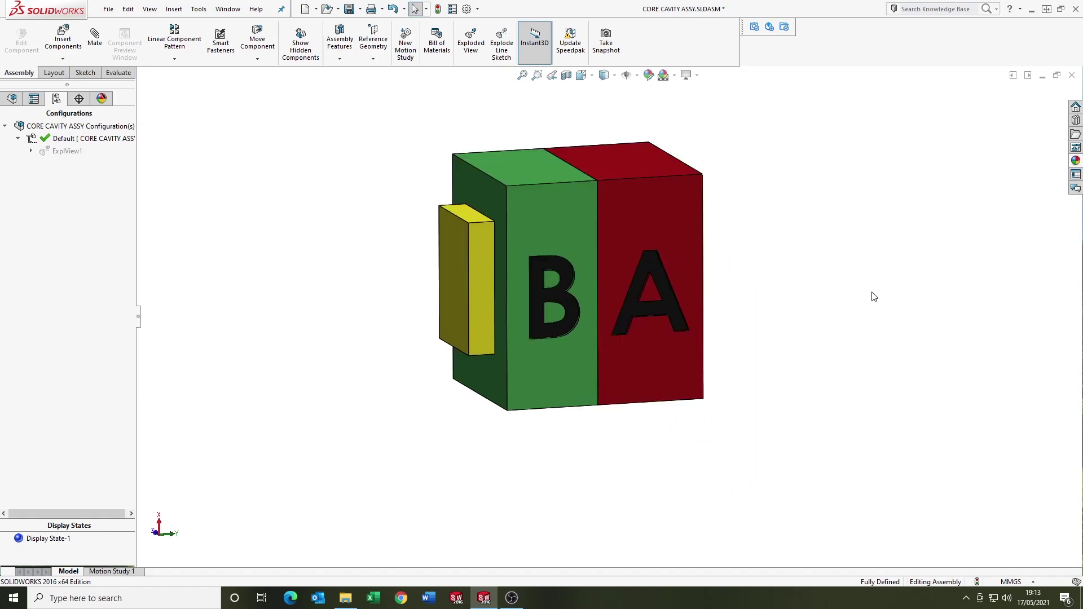
# Section the mould on the Front Plane, explode ExplView1, then turn the section off
pyautogui.click(566, 75)
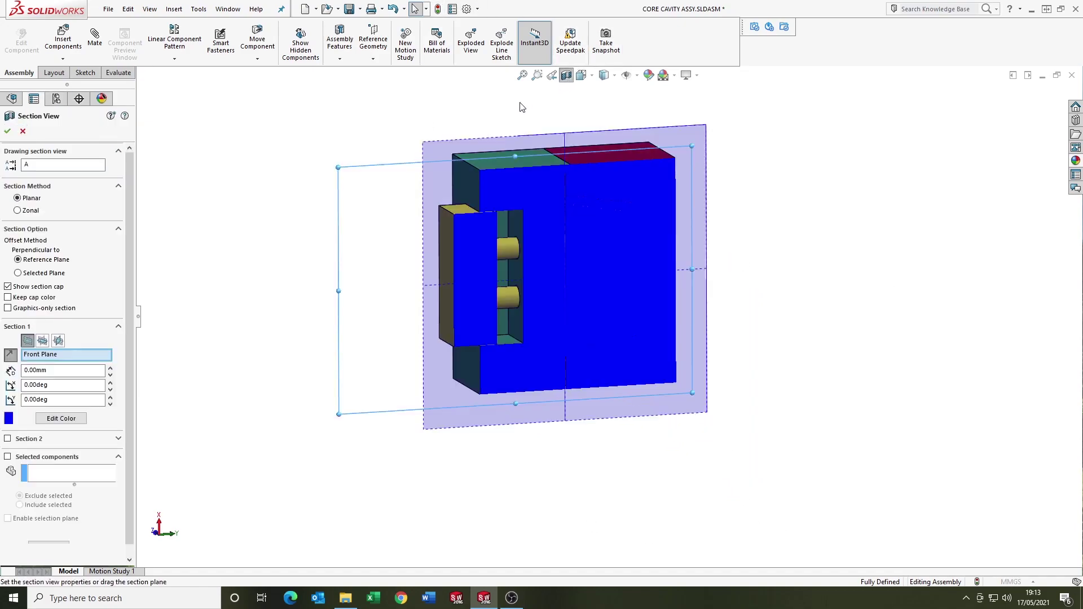
pyautogui.click(7, 131)
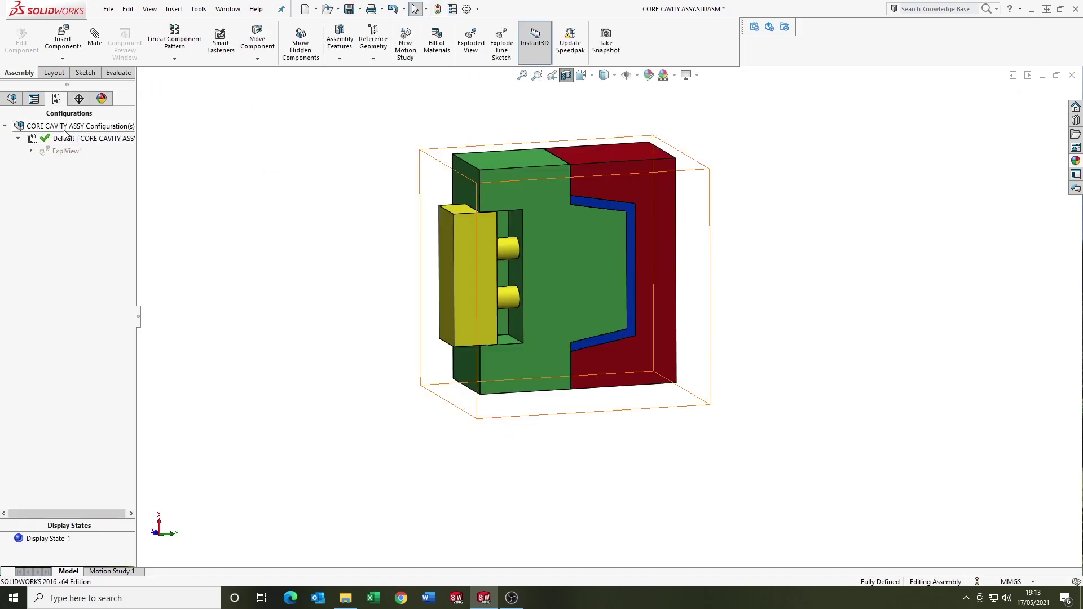
pyautogui.doubleClick(66, 151)
pyautogui.press('f')
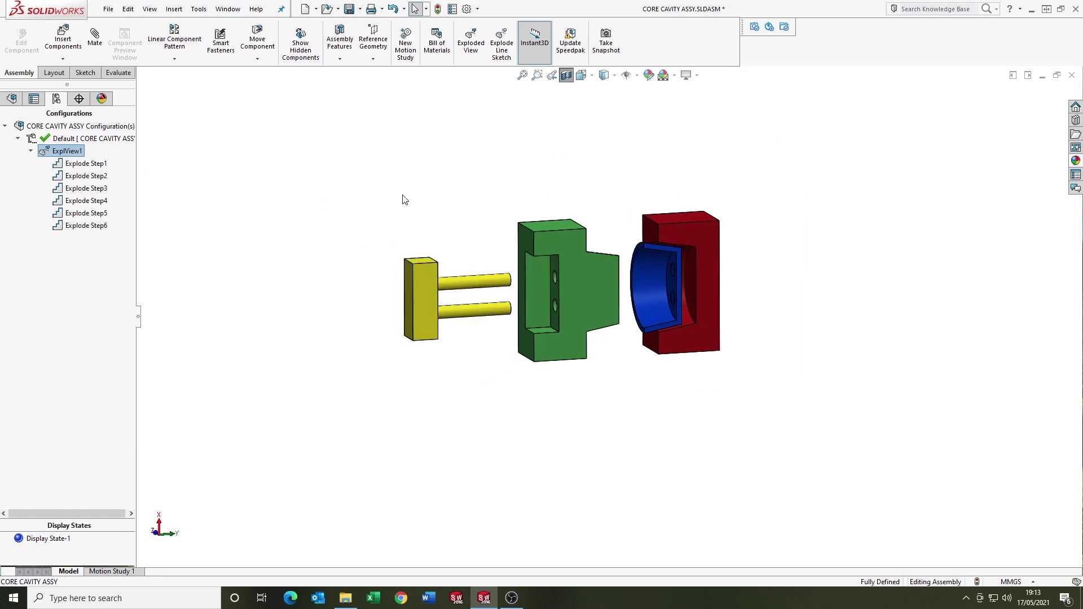
pyautogui.click(432, 185)
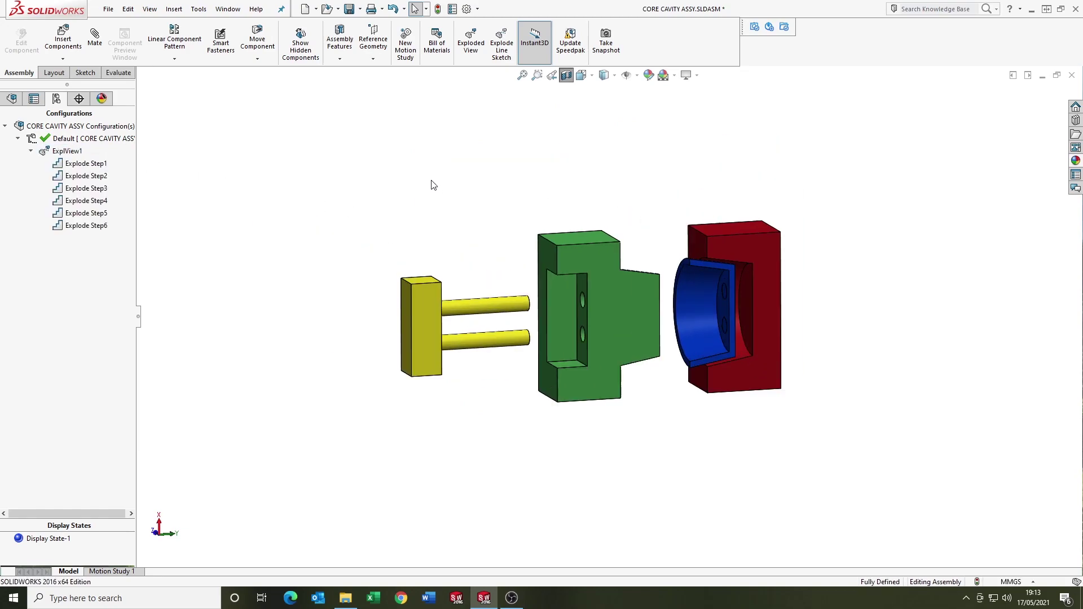
pyautogui.click(567, 75)
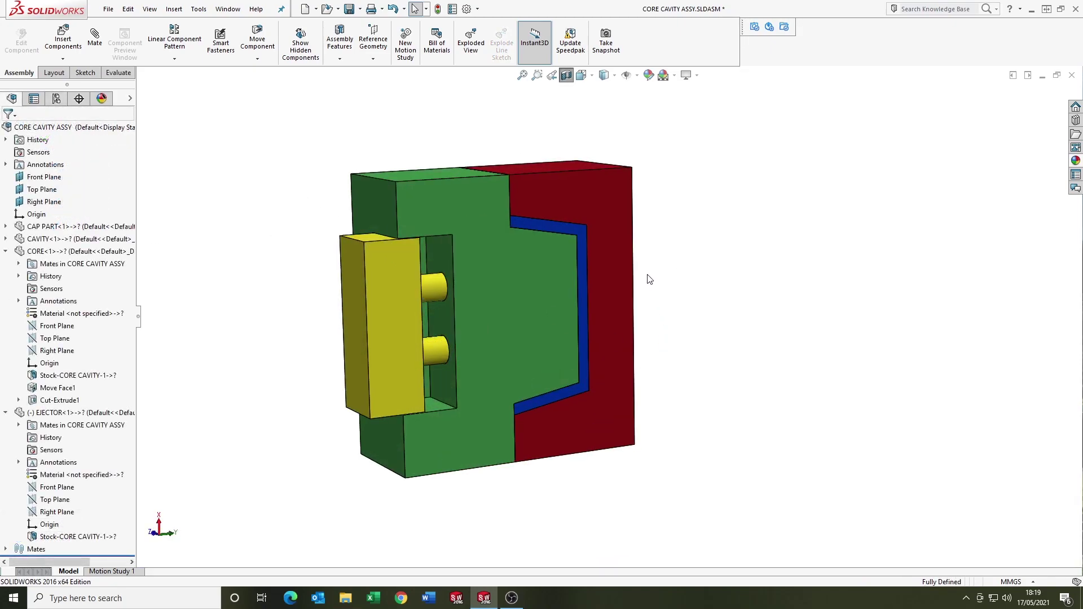
# Pull the core and ejector away from the cavity and push the pins through the core
pyautogui.click(373, 259)
pyautogui.moveTo(372, 257); pyautogui.dragTo(177, 365)
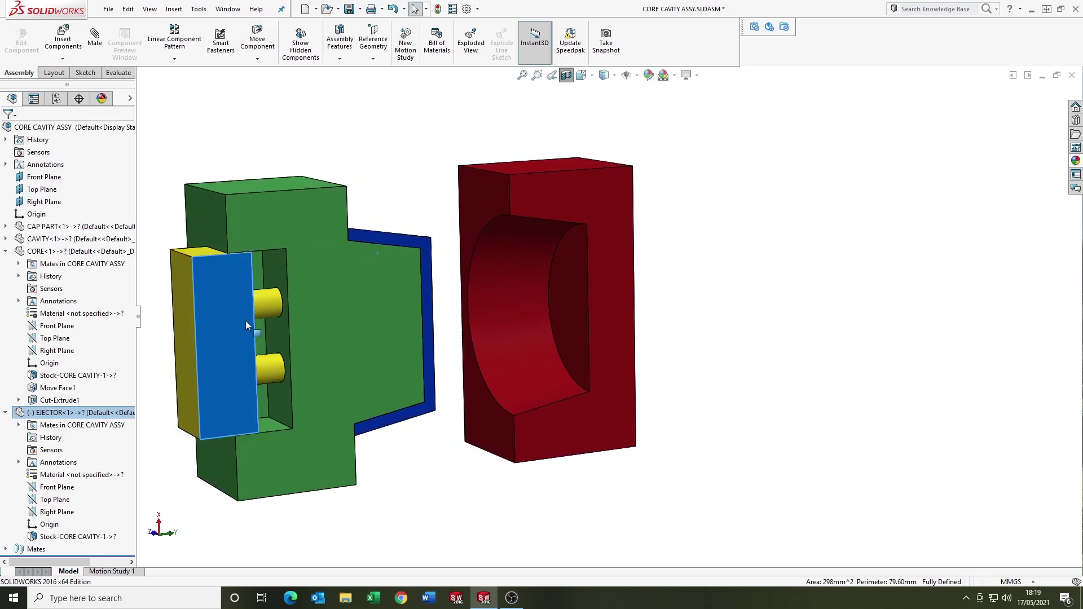
pyautogui.moveTo(260, 303); pyautogui.dragTo(310, 323)
pyautogui.press('Escape')
pyautogui.click(429, 103)
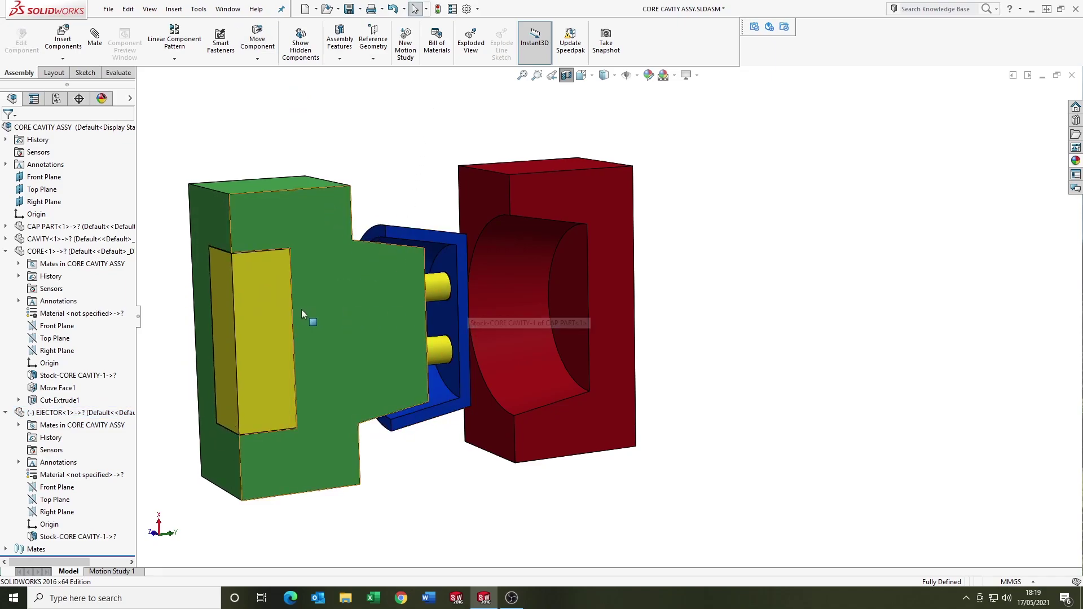
# Retract the ejector, seat the core back in the red cavity, and remove the section cut
pyautogui.moveTo(290, 316); pyautogui.dragTo(230, 336)
pyautogui.press('Escape')
pyautogui.moveTo(272, 208); pyautogui.dragTo(536, 281)
pyautogui.click(988, 402)
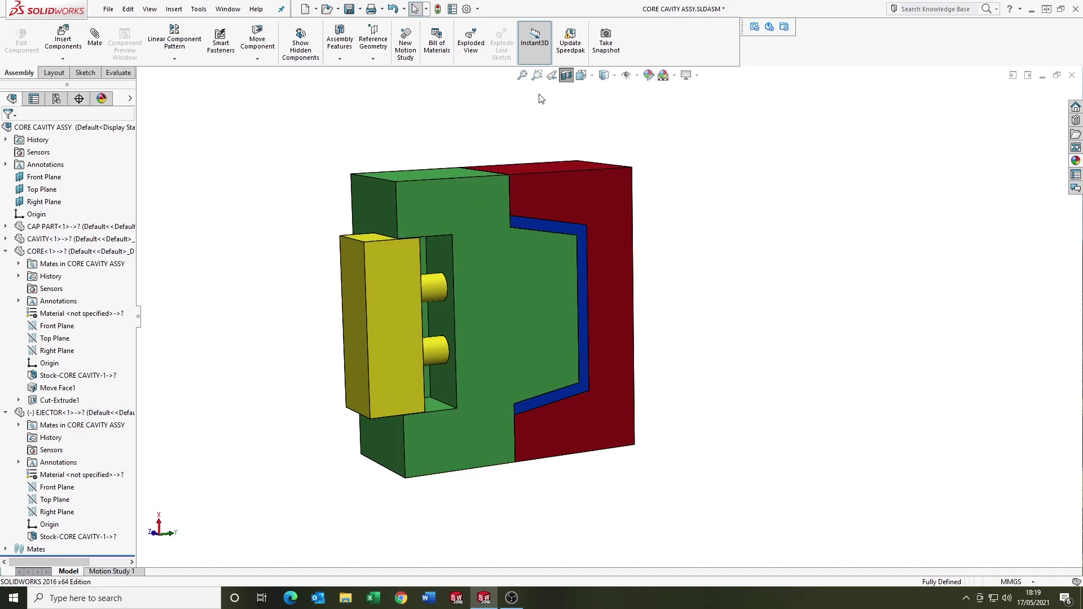
pyautogui.click(566, 75)
pyautogui.moveTo(505, 285)
pyautogui.mouseDown(button='middle')
pyautogui.moveTo(491, 305)
pyautogui.moveTo(476, 292)
pyautogui.moveTo(498, 303)
pyautogui.moveTo(489, 297)
pyautogui.mouseUp(button='middle')
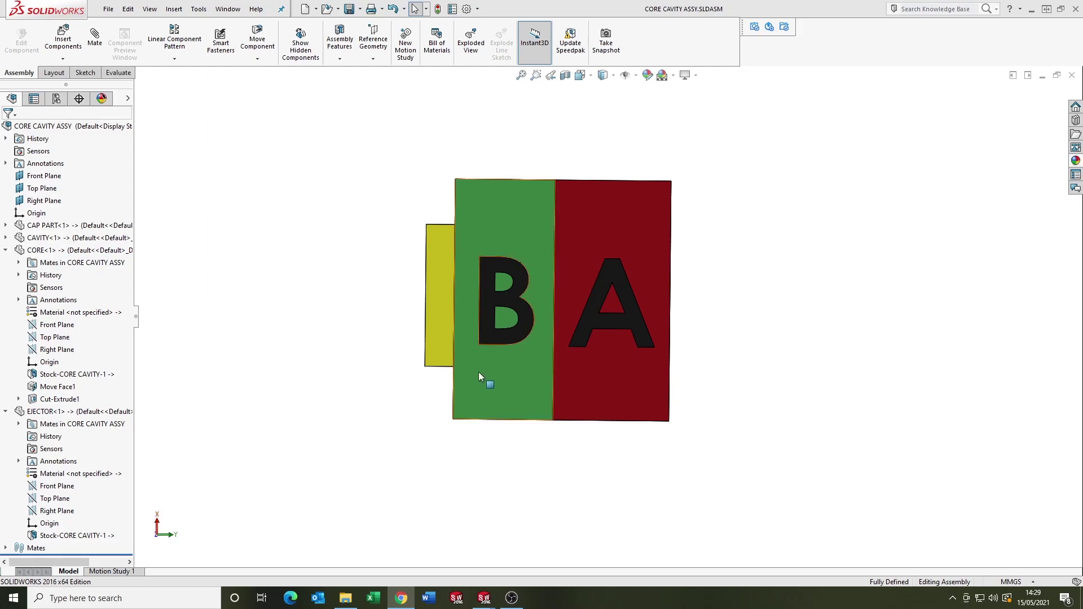
# Apply a Front Plane section cut at 0.00mm to the mould
pyautogui.click(565, 75)
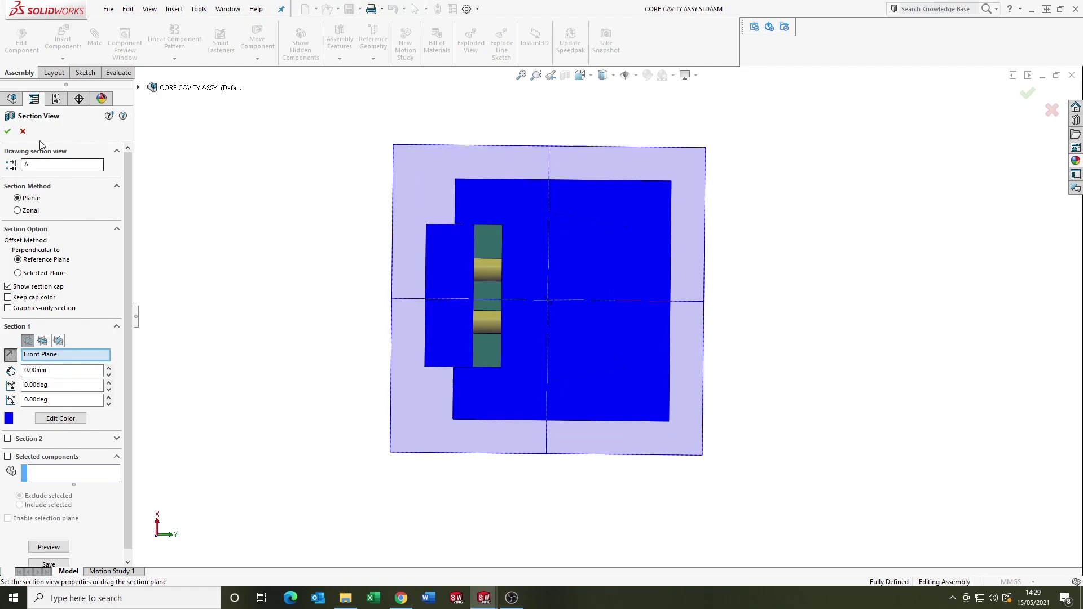
pyautogui.click(7, 131)
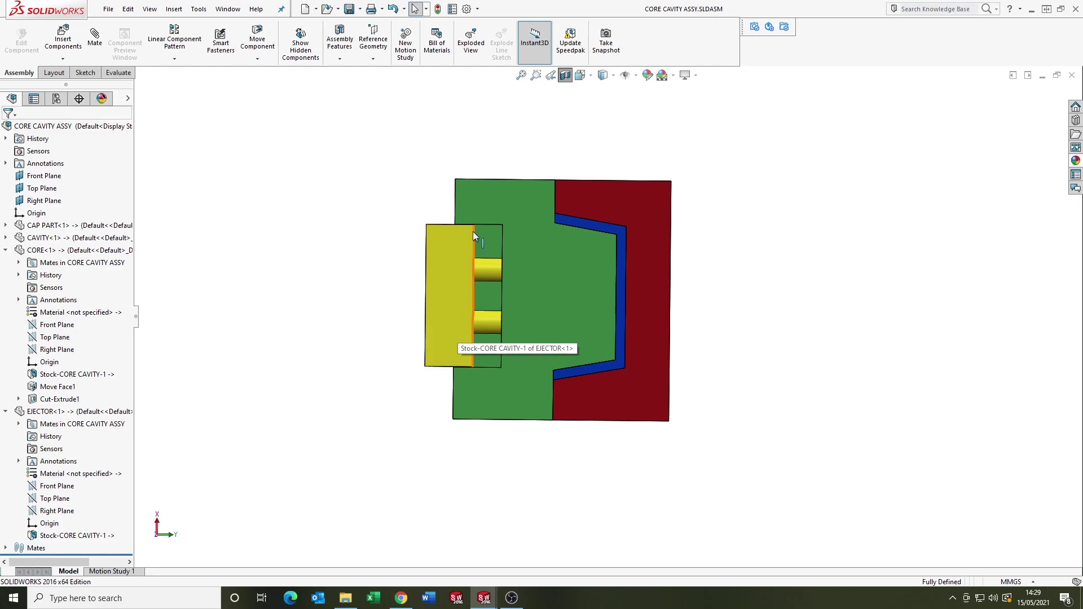
# Open the core, push the ejector forward to free the part, then slide the core onto the cavity
pyautogui.moveTo(448, 255); pyautogui.dragTo(295, 296)
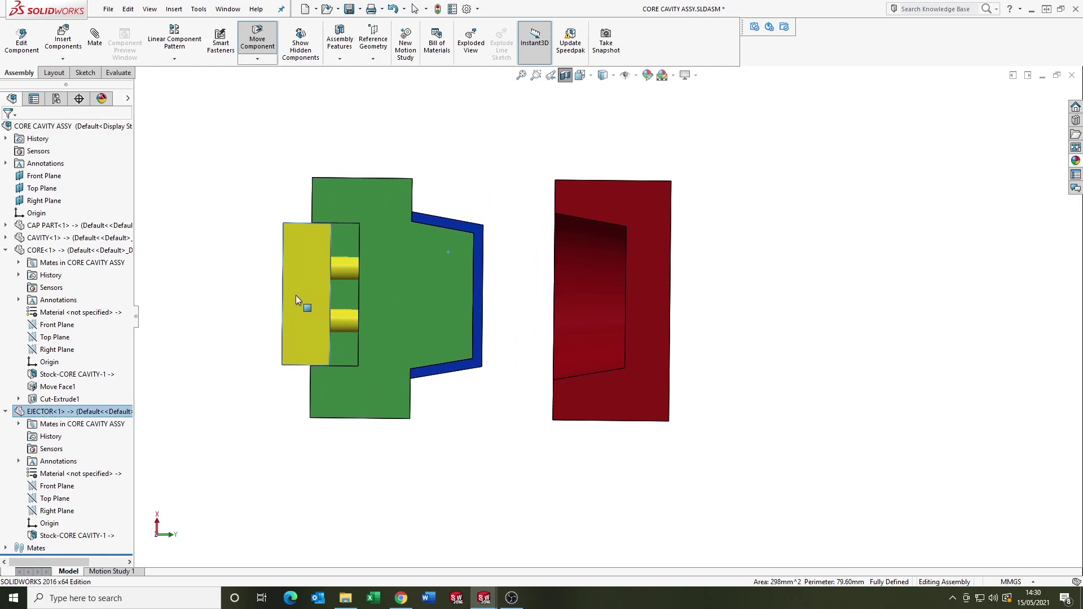
pyautogui.press('Escape')
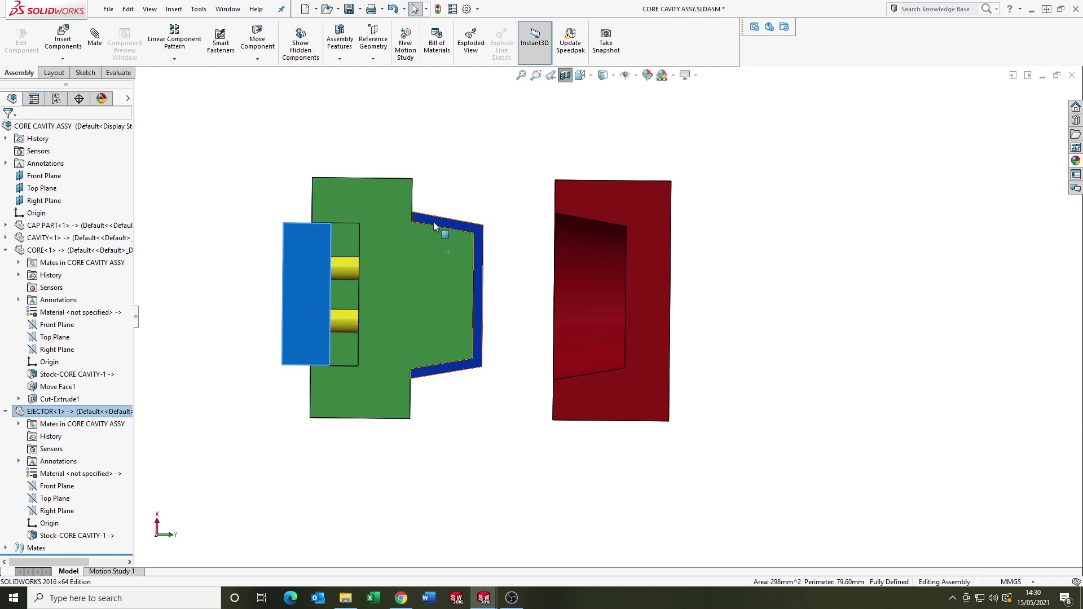
pyautogui.moveTo(310, 254); pyautogui.dragTo(339, 307)
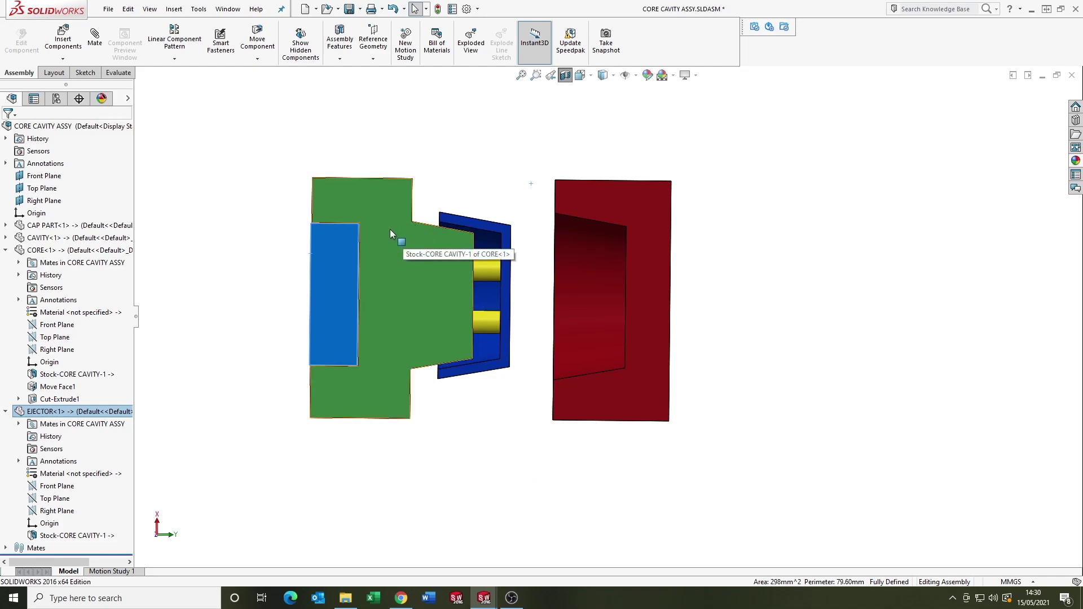
pyautogui.moveTo(381, 216); pyautogui.dragTo(571, 292)
pyautogui.press('Escape')
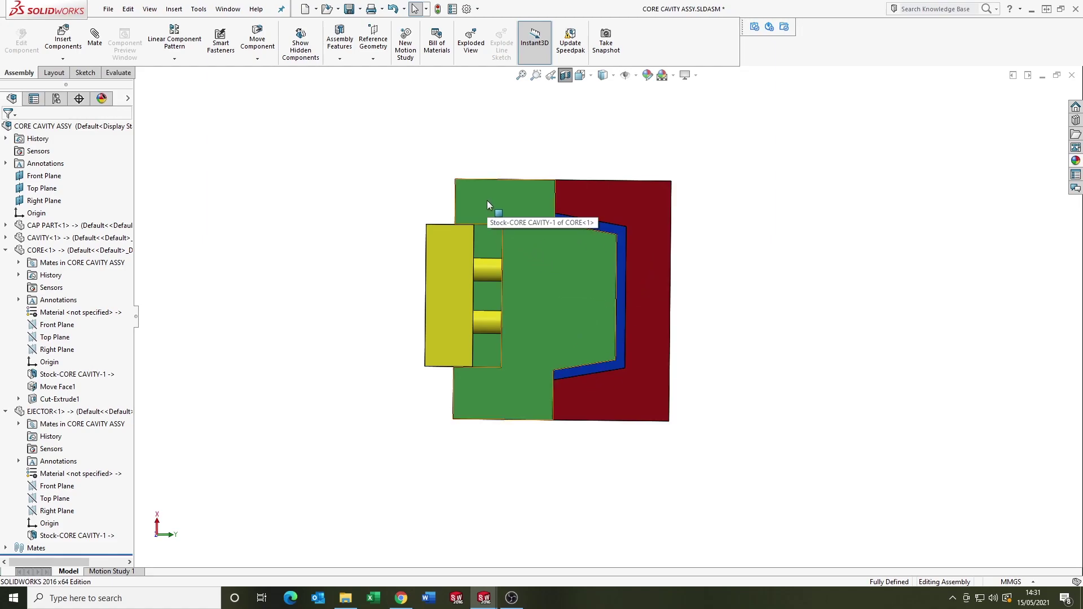
# Pull the core back, push the ejector pins through to free the part, then close the core
pyautogui.click(458, 239)
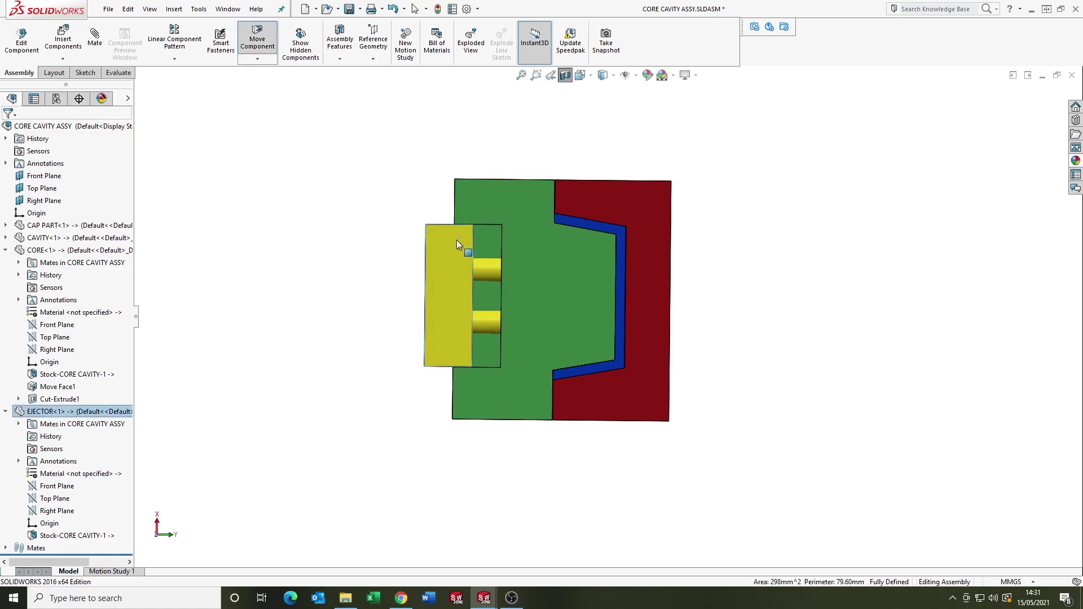
pyautogui.moveTo(456, 239); pyautogui.dragTo(255, 312)
pyautogui.moveTo(323, 248); pyautogui.dragTo(351, 284)
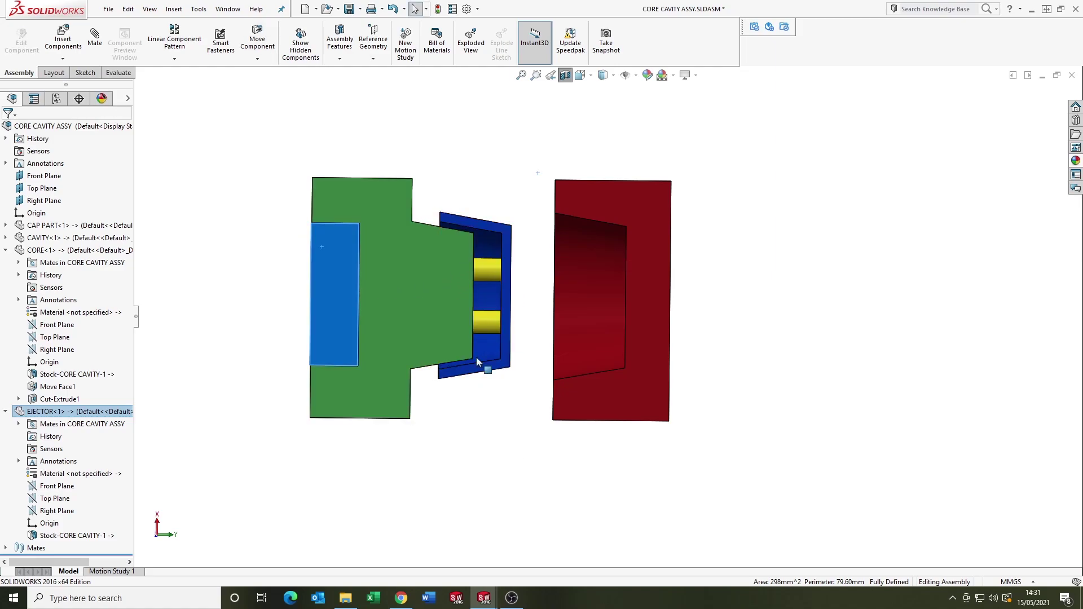
pyautogui.moveTo(420, 249); pyautogui.dragTo(599, 298)
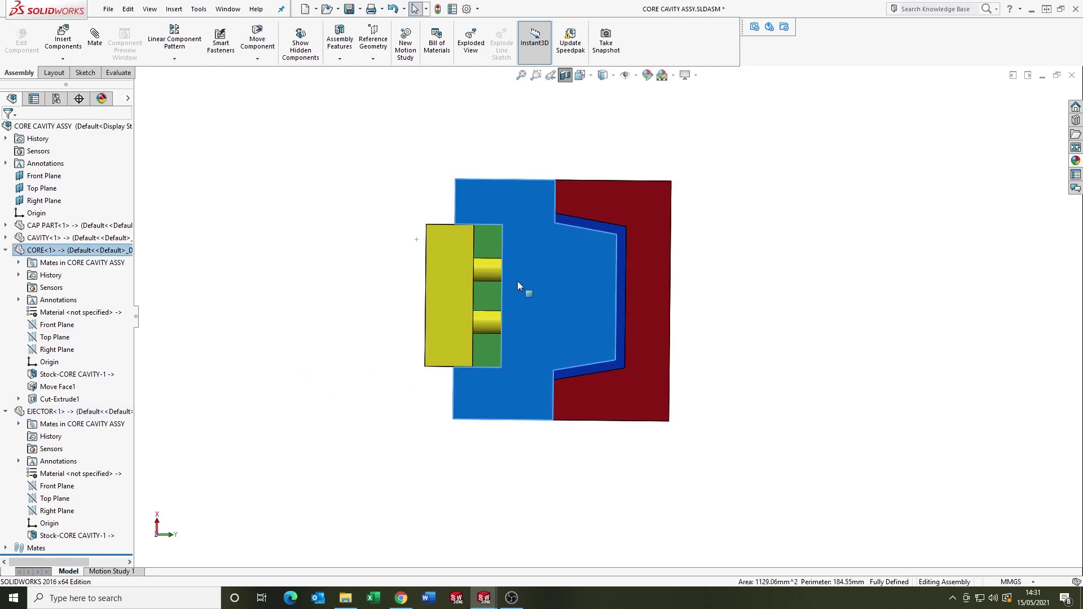
pyautogui.click(959, 341)
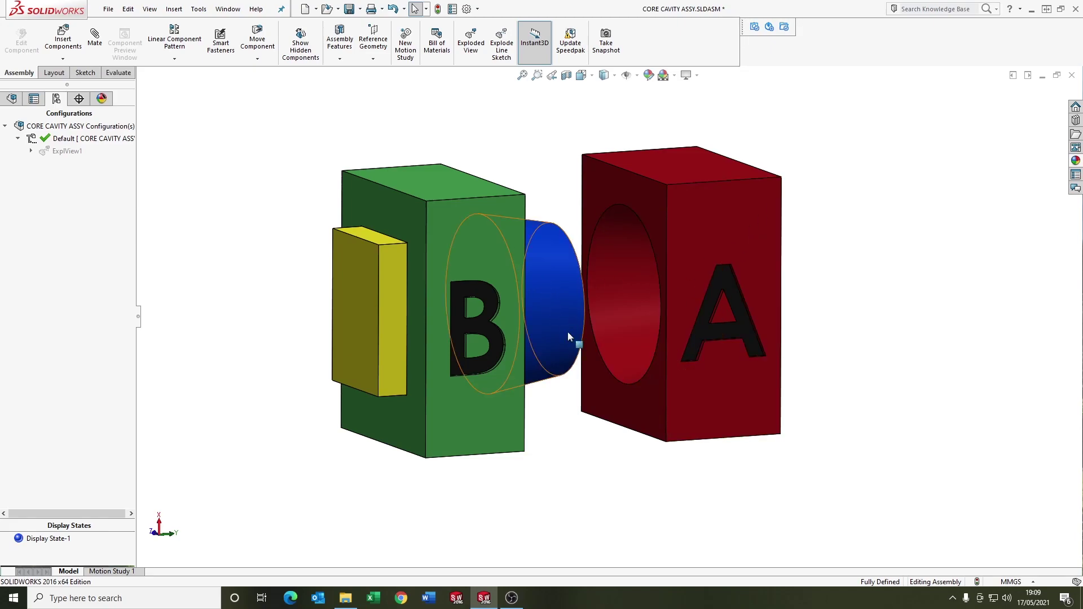
# Orbit the open mould and cut it with a Front Plane section view
pyautogui.moveTo(568, 331); pyautogui.dragTo(521, 335, button='middle')
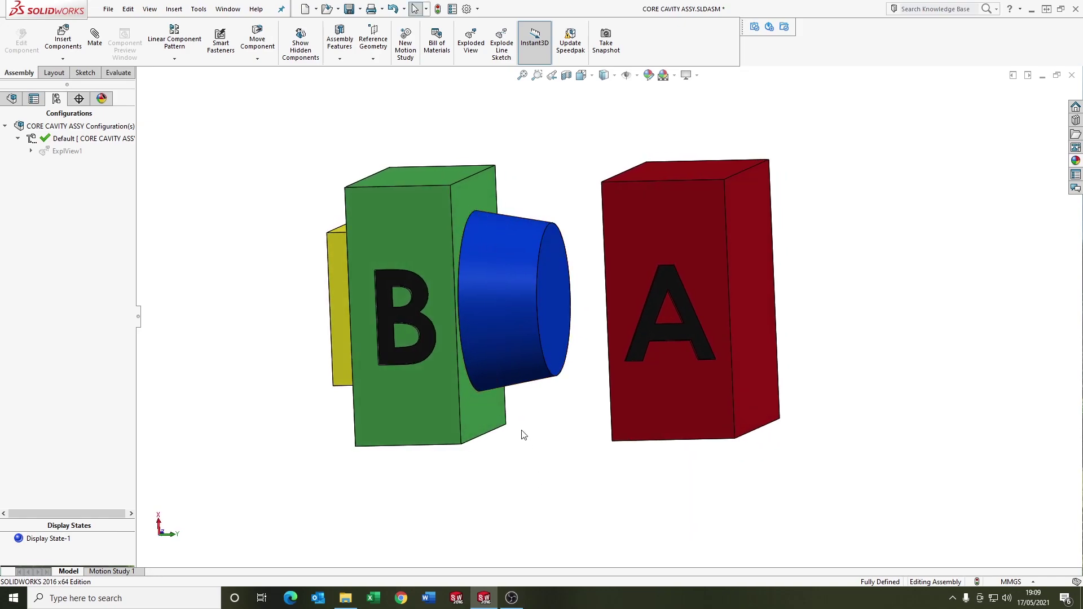
pyautogui.moveTo(497, 358); pyautogui.dragTo(513, 363, button='middle')
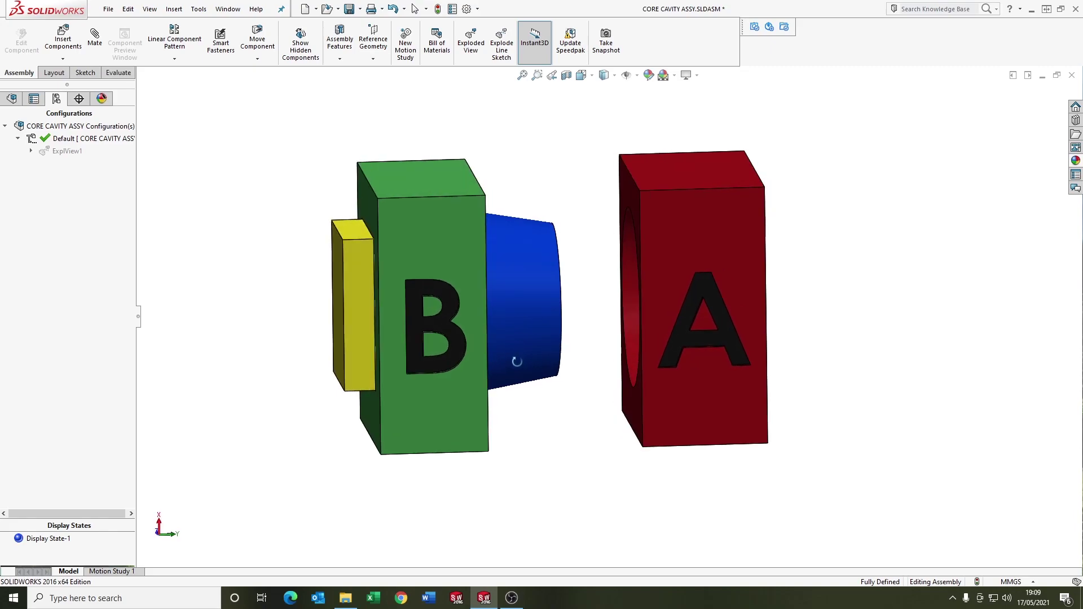
pyautogui.click(567, 75)
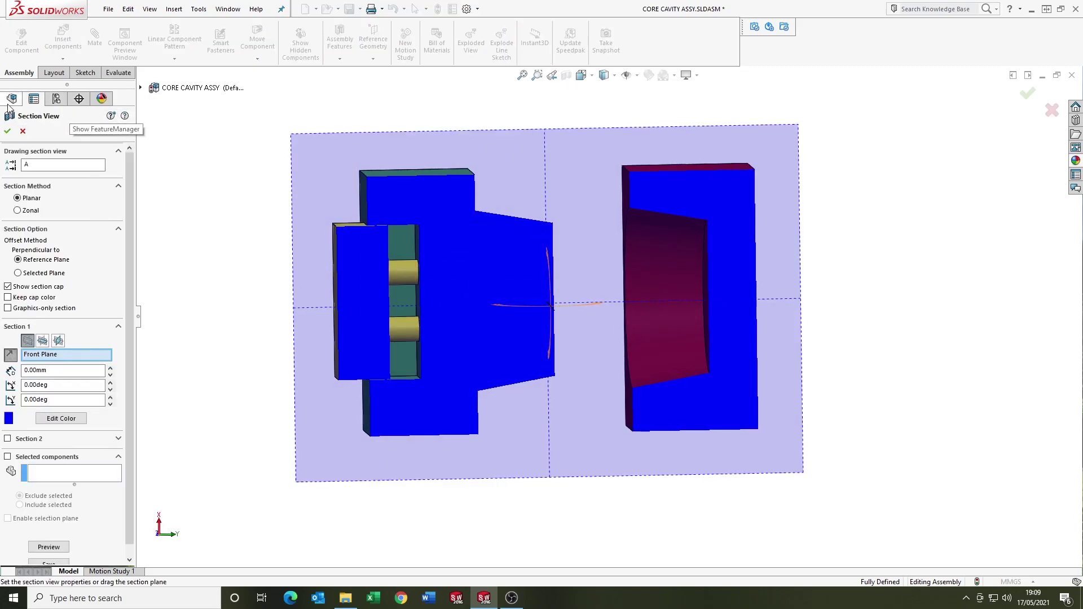
pyautogui.click(23, 131)
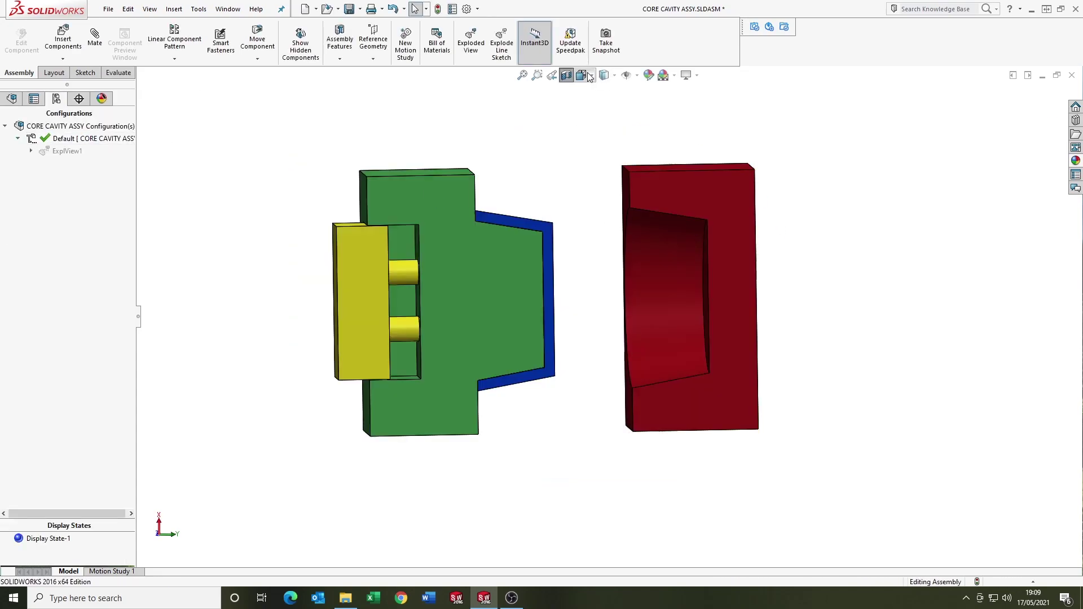
# Switch to the Side view and slide the core and ejector over the moulded part
pyautogui.click(582, 76)
pyautogui.click(587, 159)
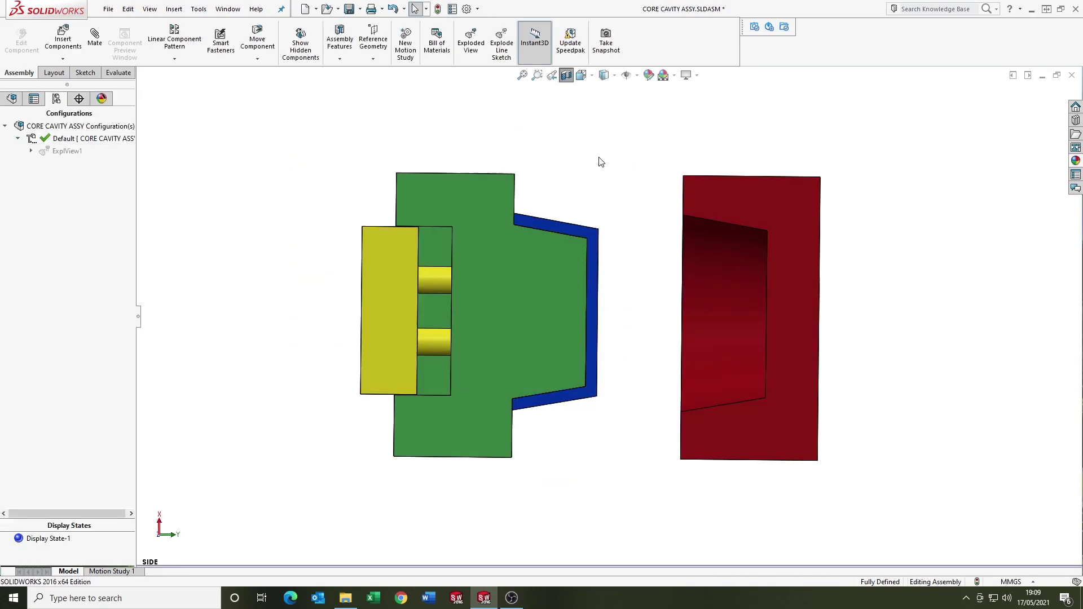
pyautogui.click(460, 215)
pyautogui.moveTo(598, 264); pyautogui.dragTo(664, 281)
# Pull the core back from the cavity, then move the ejector forward and back
pyautogui.press('Escape')
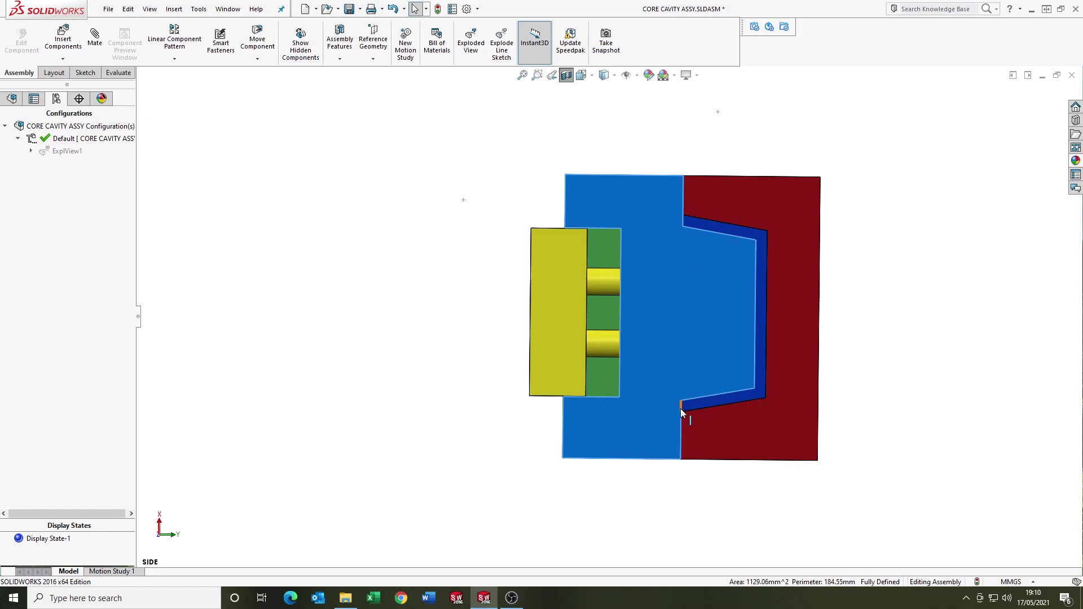
pyautogui.click(564, 153)
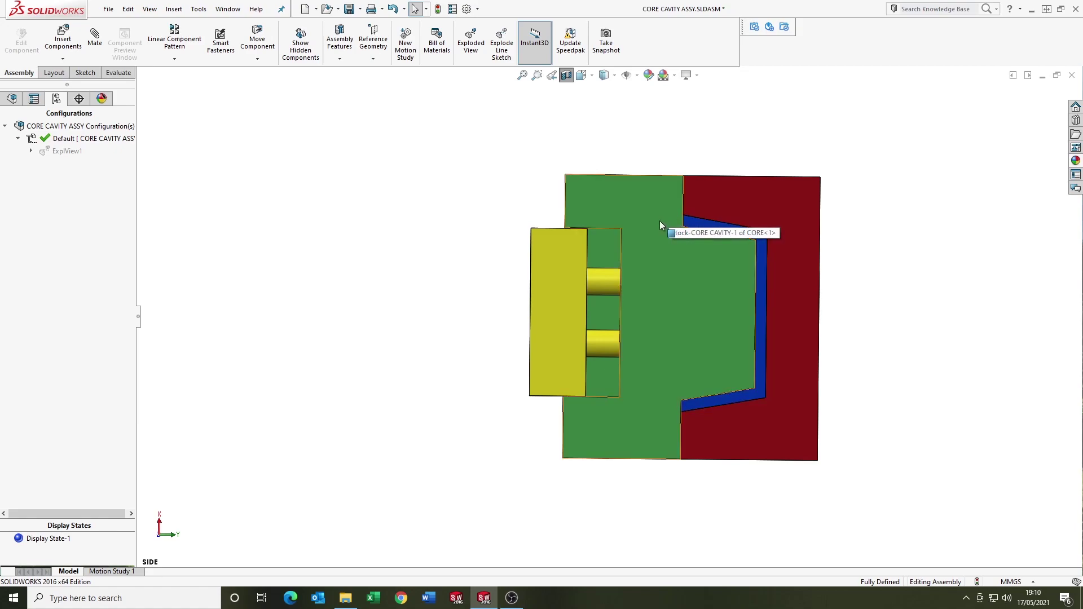
pyautogui.moveTo(585, 231); pyautogui.dragTo(431, 262)
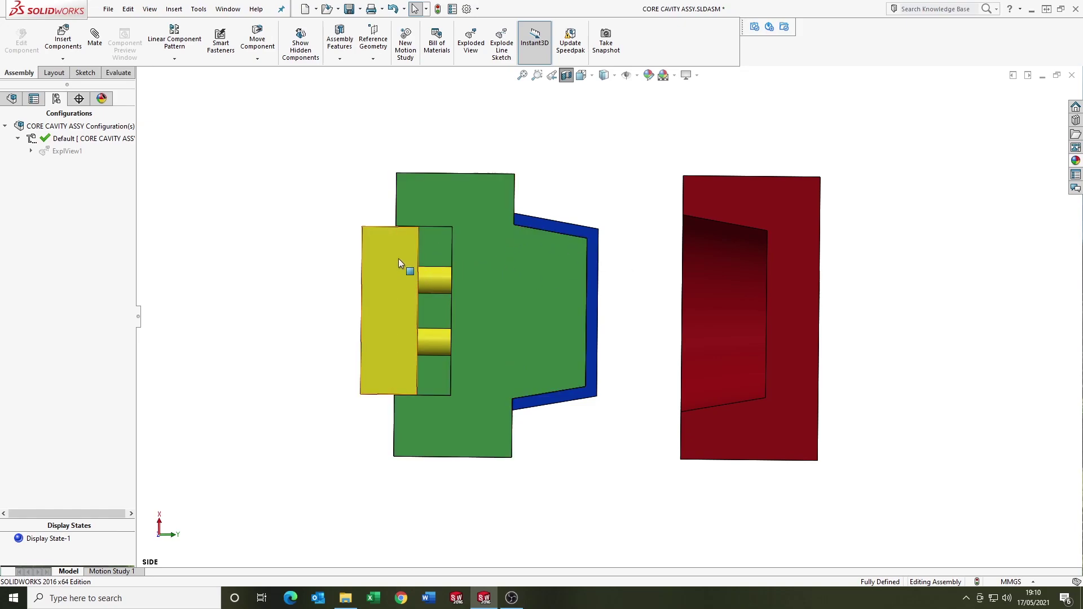
pyautogui.moveTo(399, 263); pyautogui.dragTo(384, 301)
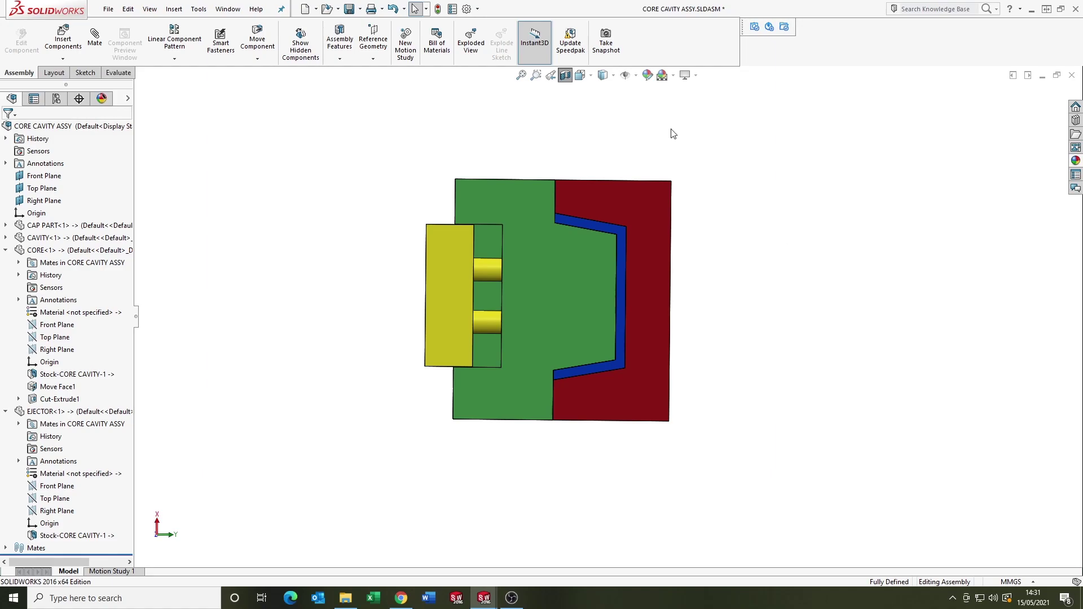
# Turn off the section view to show solid blocks B and A
pyautogui.click(565, 75)
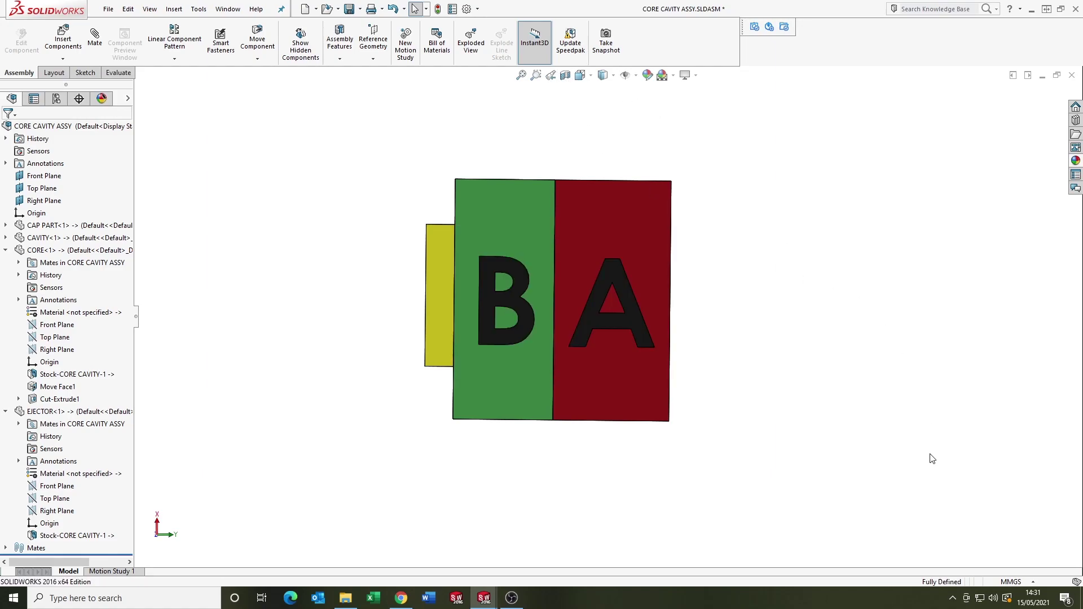